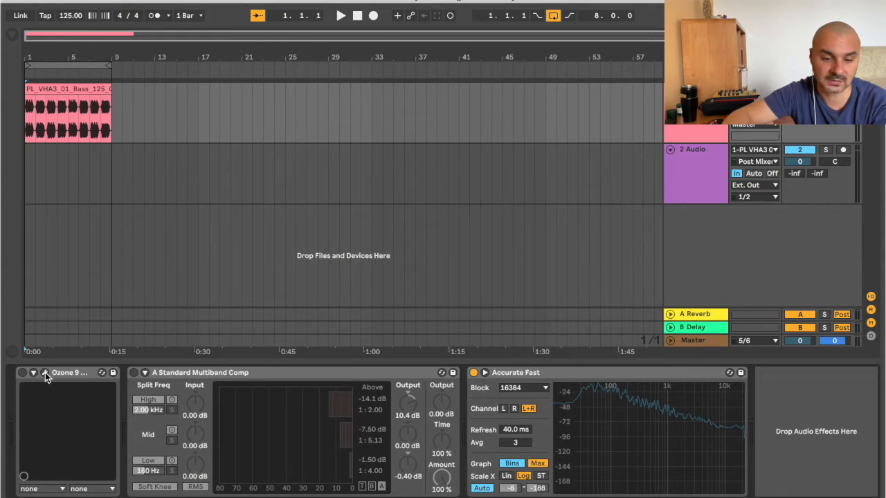
Step: Audition the unprocessed bass loop and switch on the Ozone 9 Dynamics device on the bass track
left_click(339, 16)
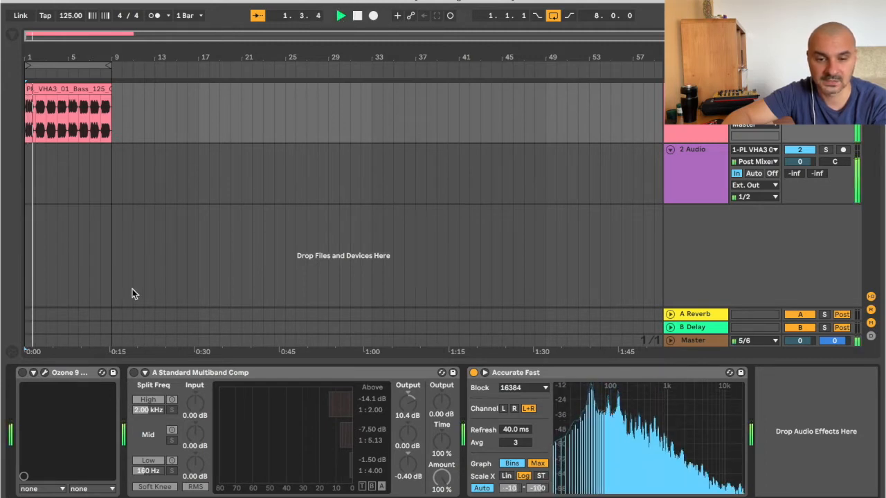
left_click(358, 17)
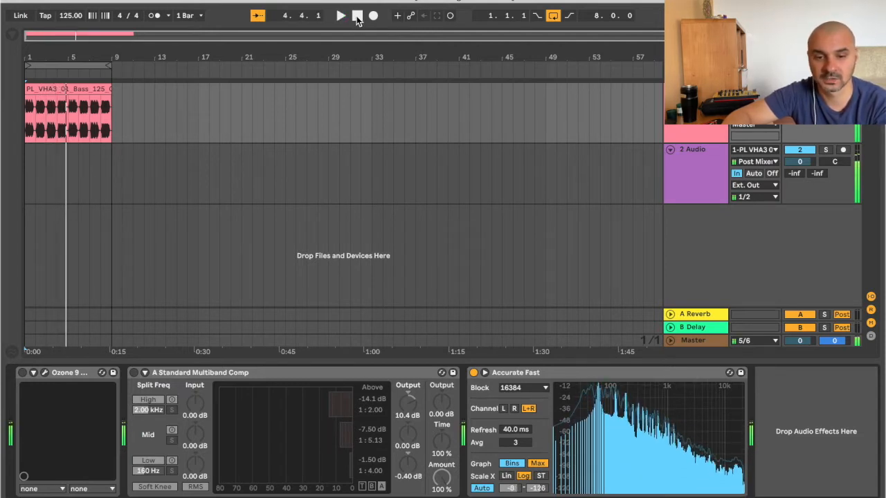
left_click(23, 372)
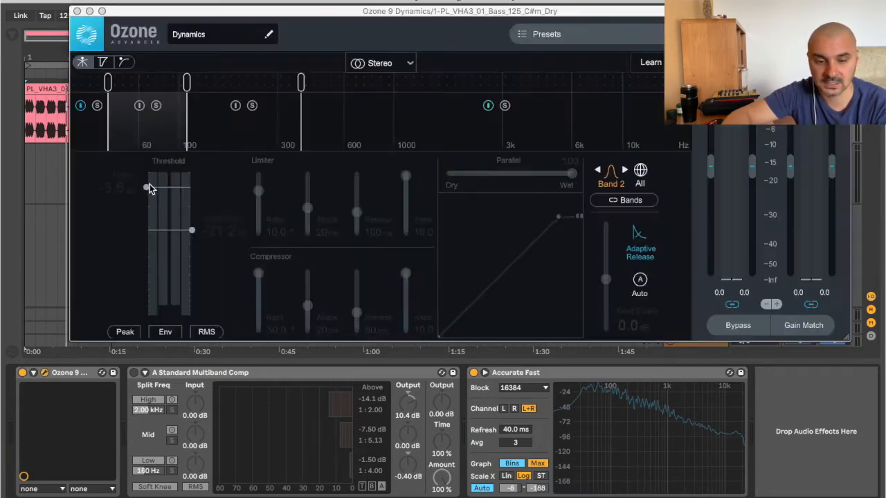
left_click_drag(372, 18, 405, 133)
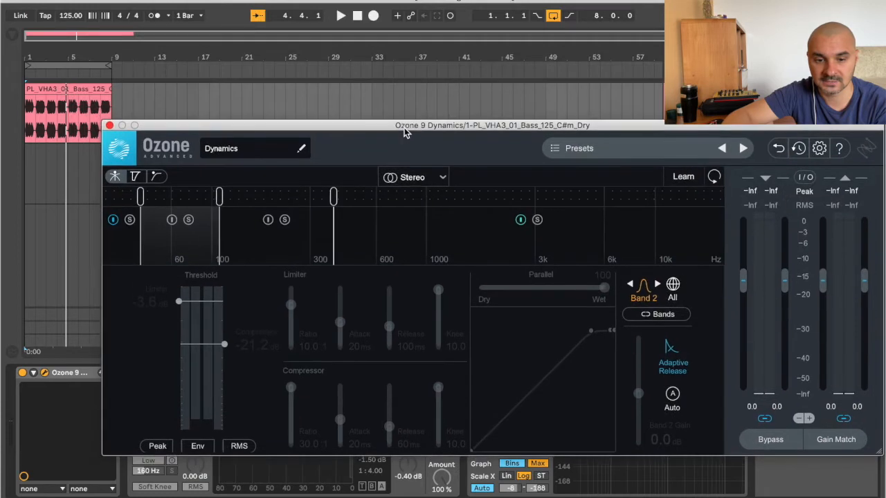
Step: Activate Dynamics band 2 during playback of the bass loop, audition it soloed, and restart playback unsoloed
left_click(355, 16)
left_click(342, 18)
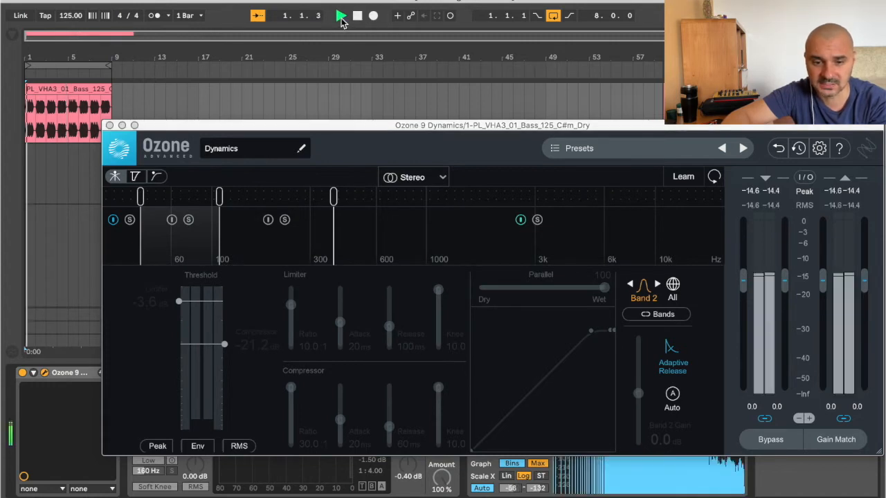
left_click(172, 220)
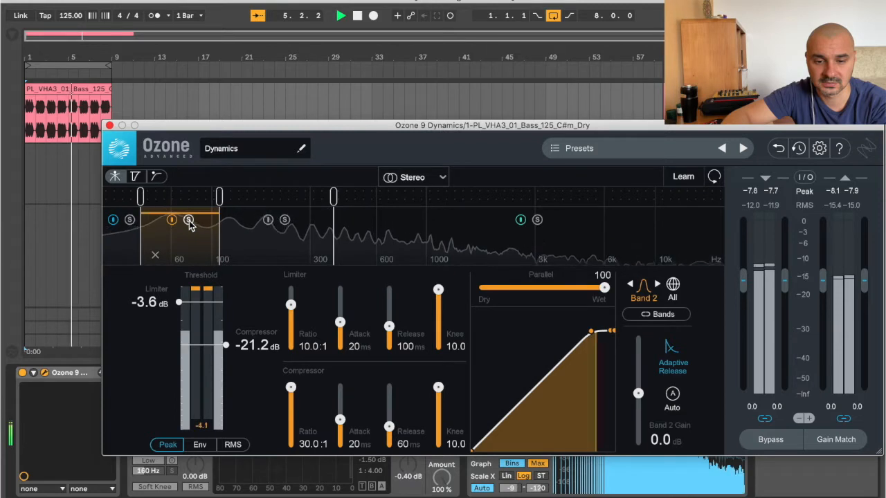
left_click(189, 221)
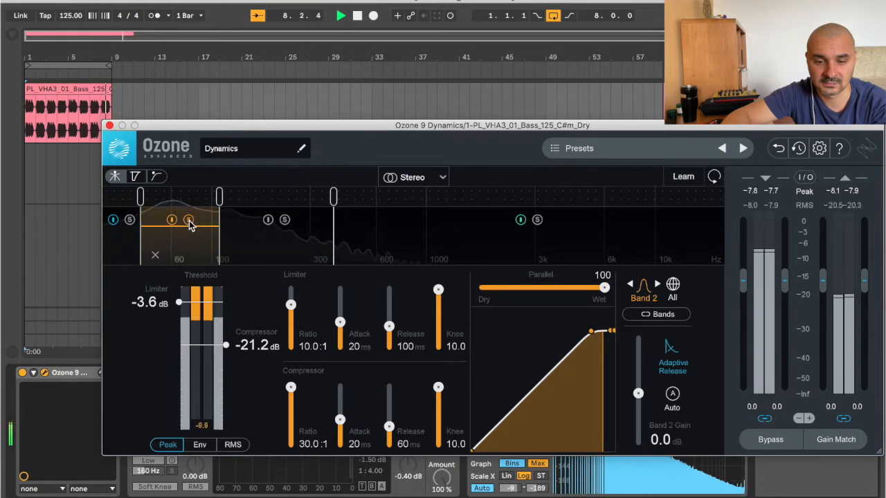
left_click(188, 220)
left_click(351, 52)
key("space")
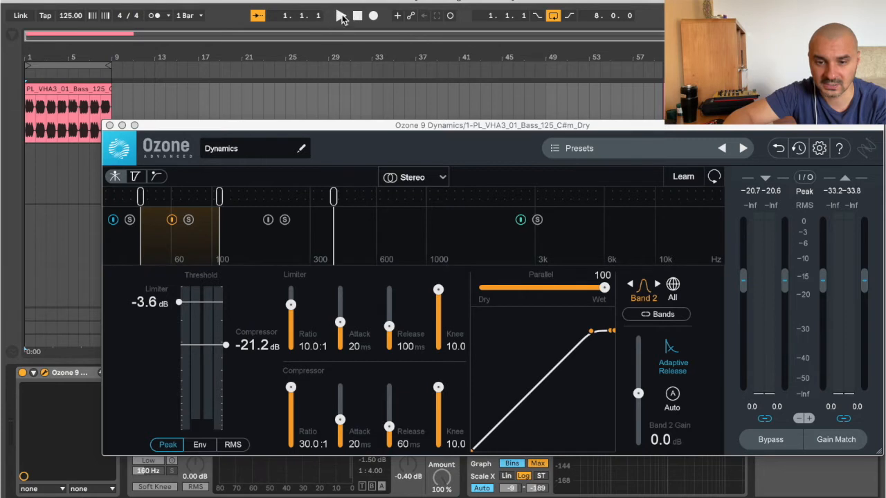
Step: Solo band 2 and narrow it around the low bass, with its upper crossover at 68 Hz
left_click(190, 222)
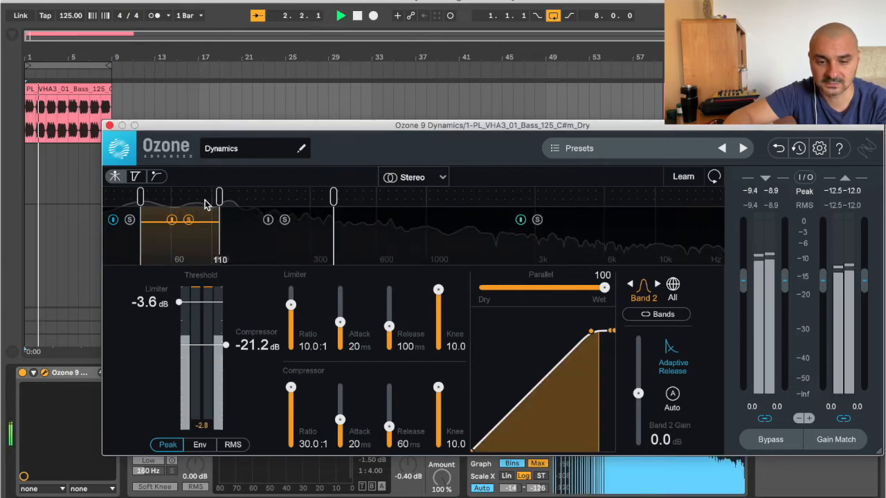
left_click_drag(150, 201, 162, 201)
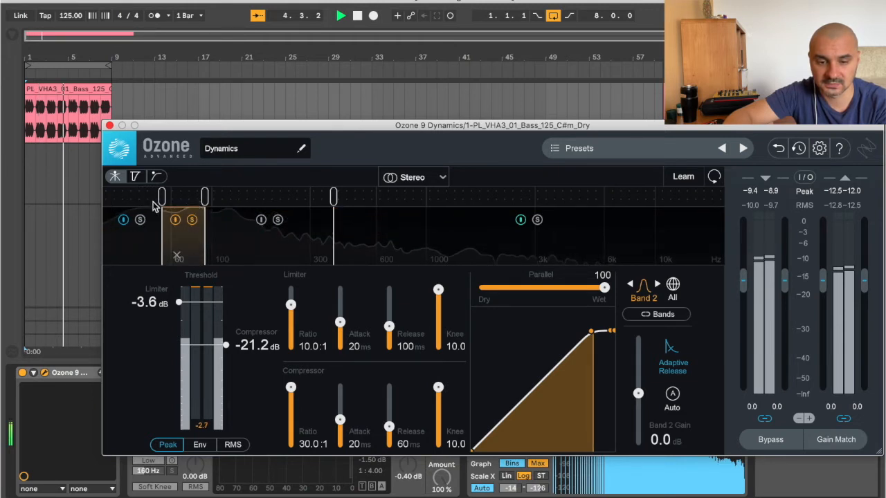
mouse_move(162, 200)
left_mouse_down()
mouse_move(141, 201)
mouse_move(177, 202)
left_mouse_up()
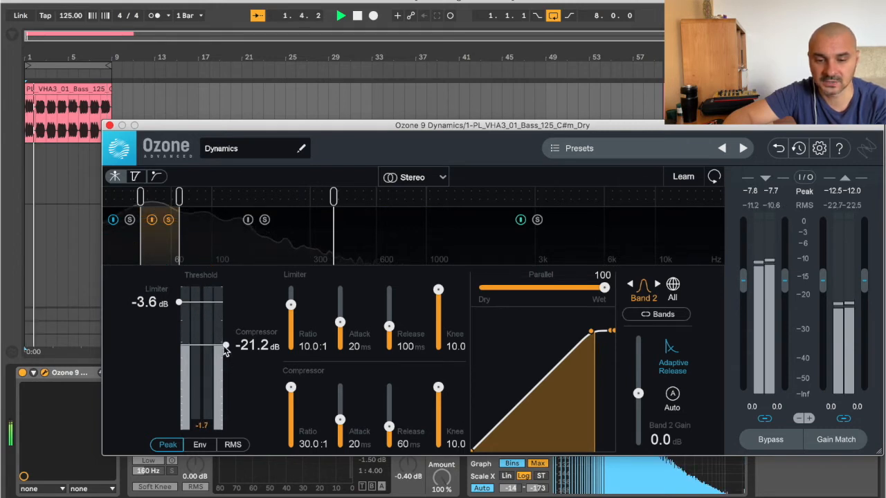
Step: Set band 2's compressor threshold to -29.1 dB and limiter threshold to -19.2 dB, comparing the sound with the band bypassed
mouse_move(225, 351)
left_mouse_down()
mouse_move(227, 390)
mouse_move(227, 360)
left_mouse_up()
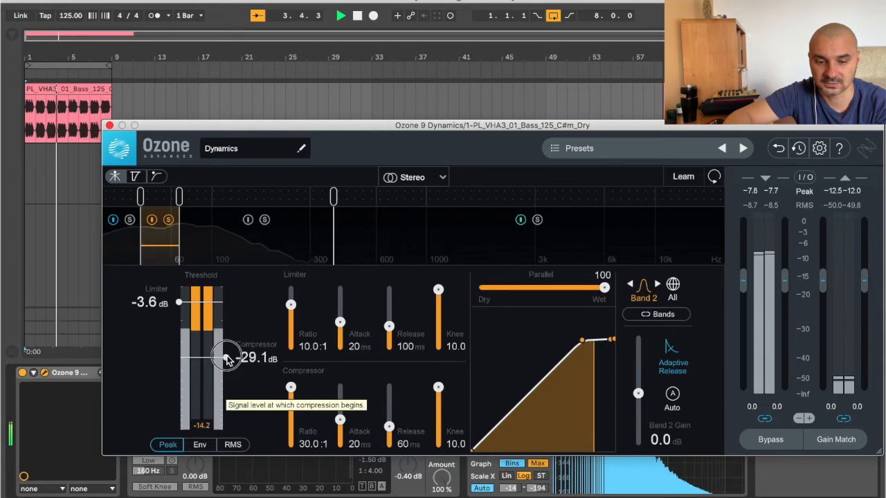
left_click_drag(180, 304, 184, 346)
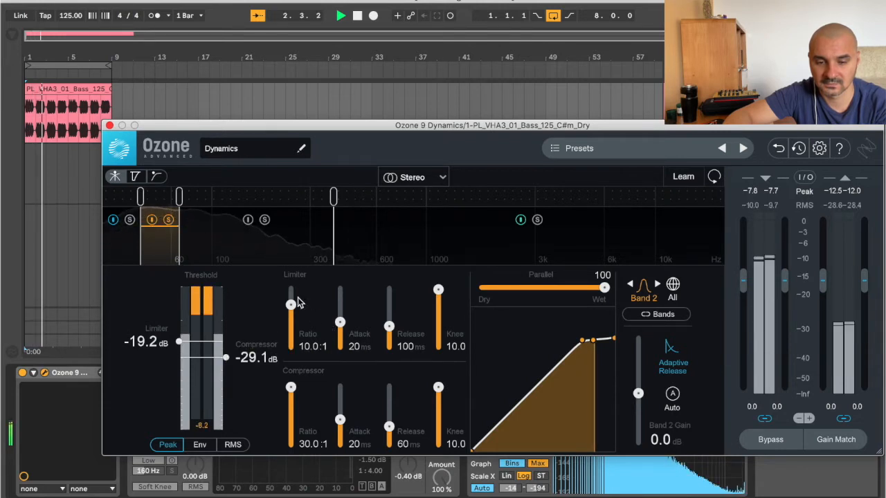
left_click(152, 221)
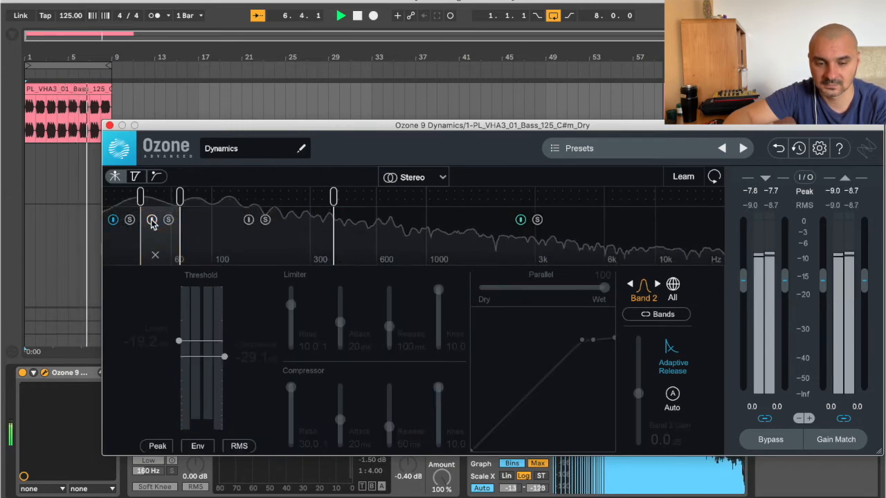
left_click(151, 220)
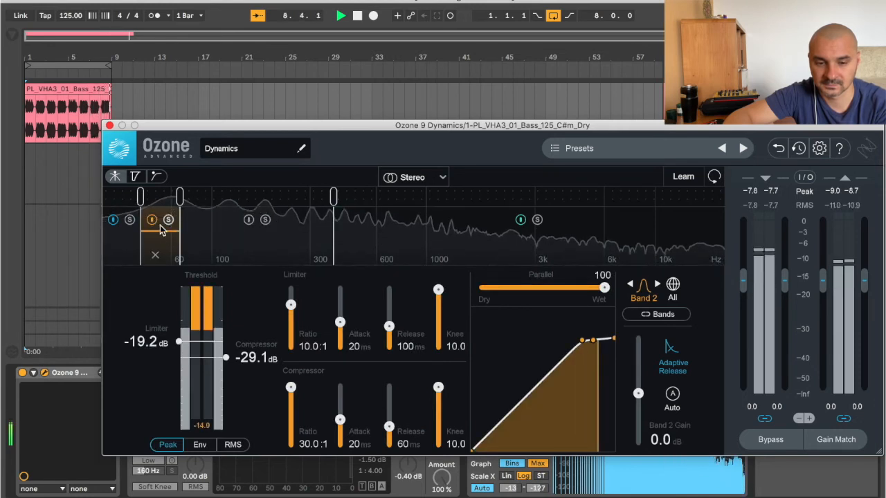
left_click(152, 220)
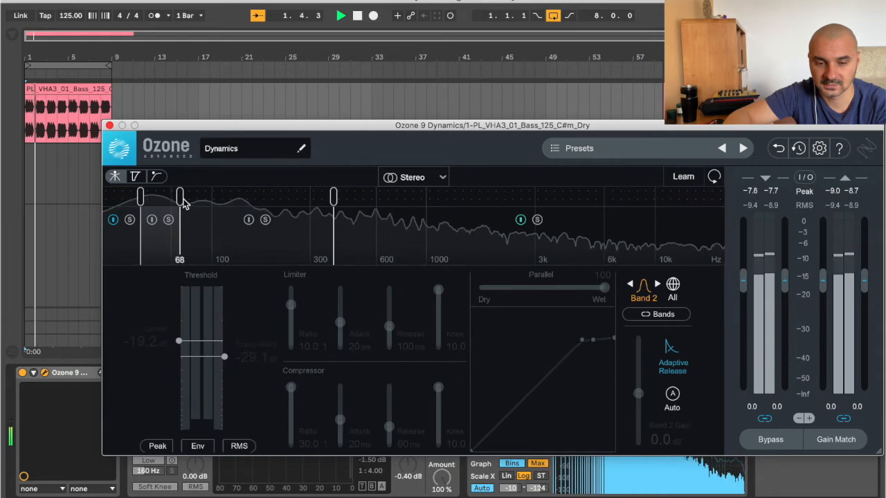
Step: Widen and reactivate band 2, with a 2.0:1 compressor ratio, -10.8 dB limiter threshold and -56.5 dB compressor threshold
left_click_drag(181, 199, 217, 199)
left_click(171, 219)
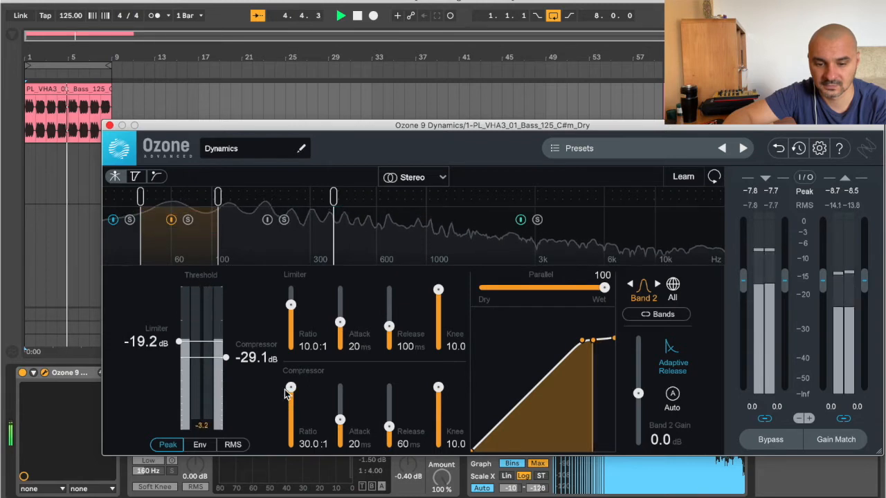
left_click_drag(286, 390, 291, 426)
left_click_drag(180, 342, 179, 324)
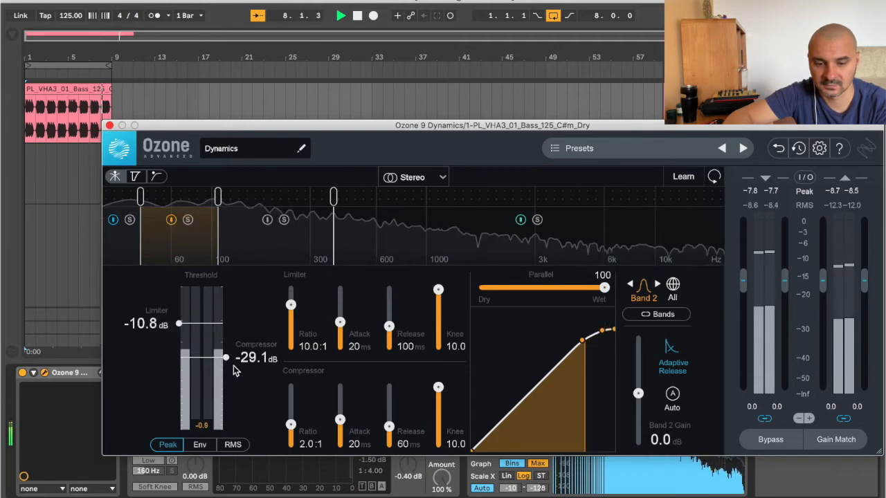
left_click_drag(227, 358, 232, 391)
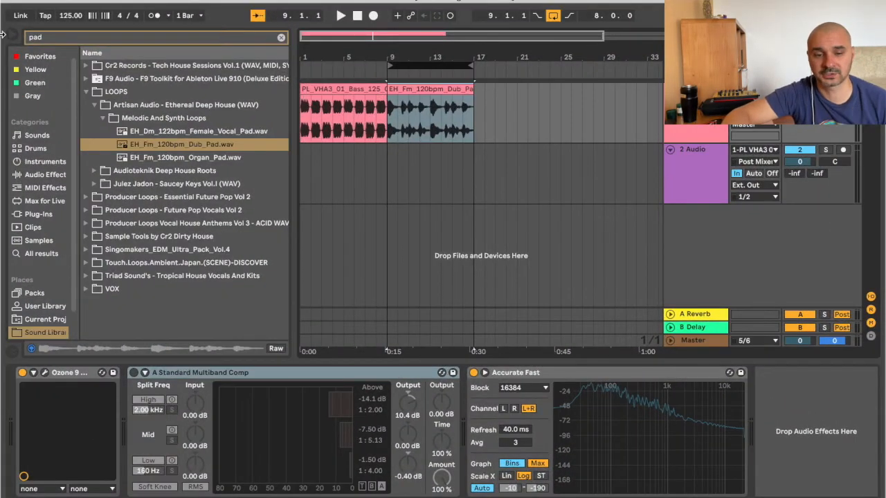
Step: Play the dub pad loop from bar 9, audition bands 2 and 3 soloed, and bypass band 2
left_click(9, 38)
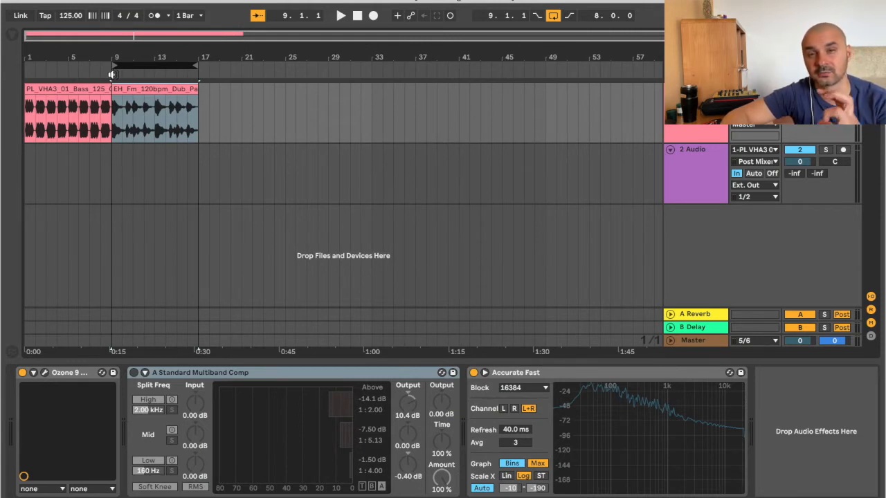
left_click(112, 74)
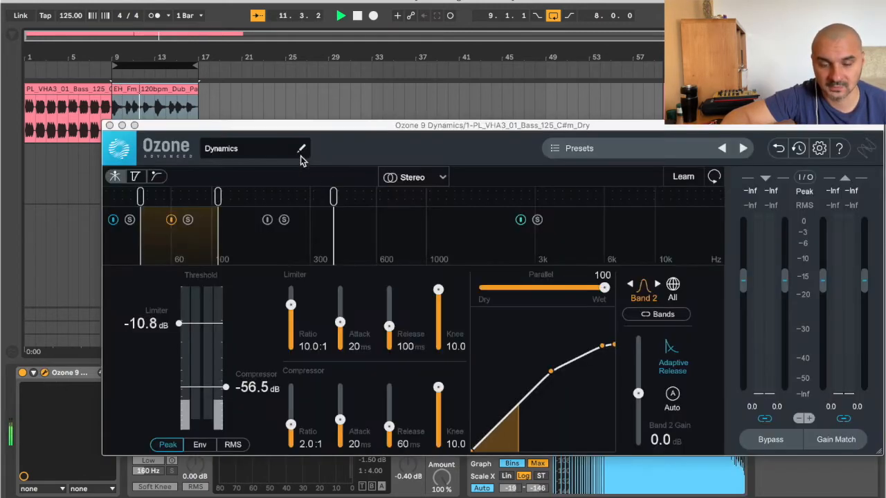
left_click(189, 221)
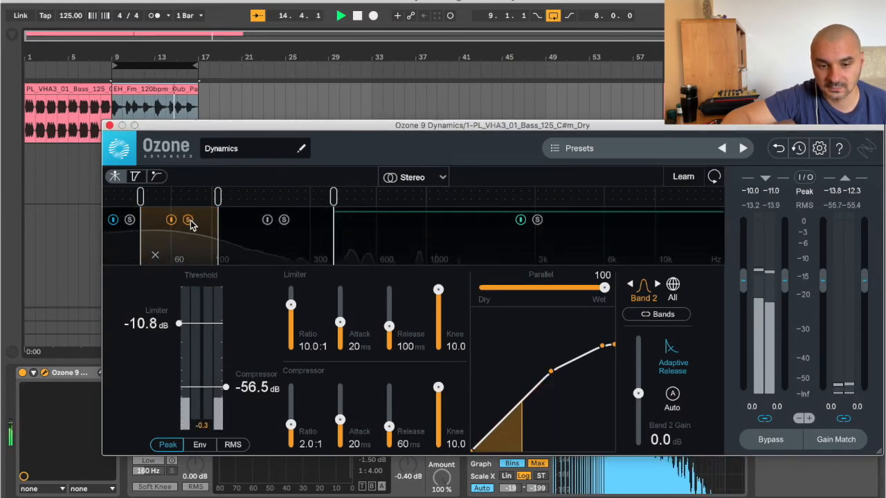
left_click(284, 219)
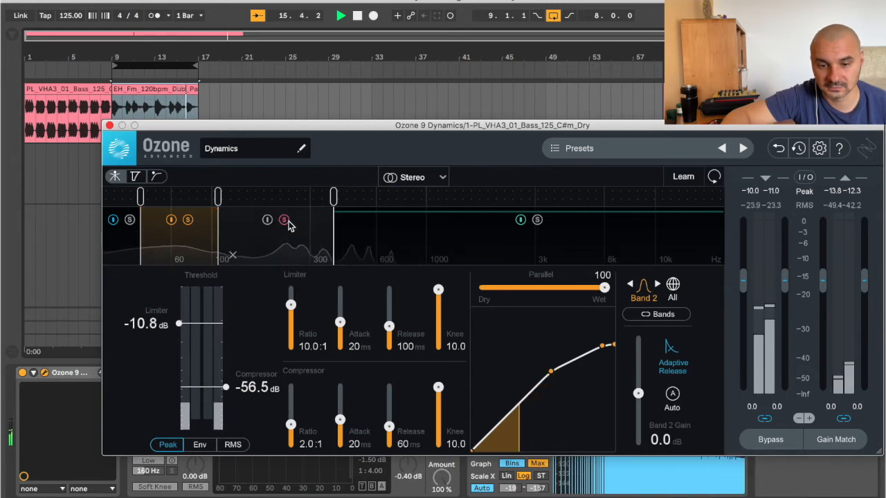
left_click(171, 221)
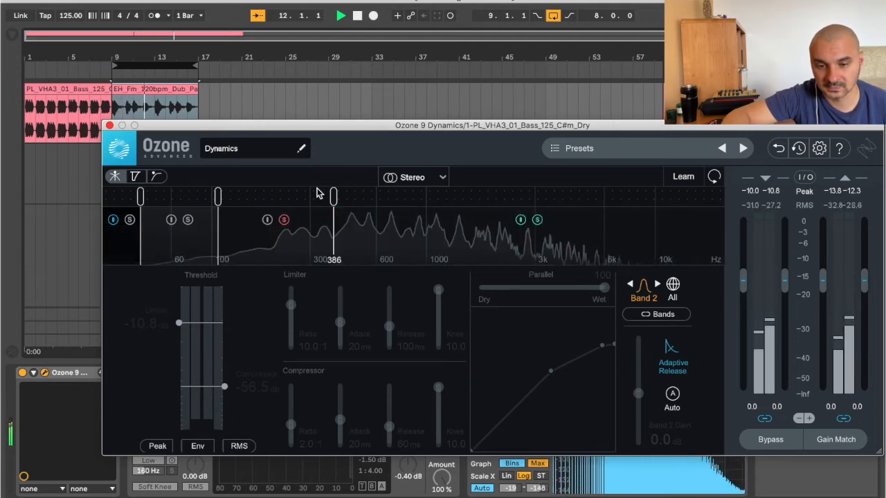
Step: Set band 3's crossovers to about 400 Hz and 884 Hz, audition the band soloed, and stop playback
left_click_drag(333, 197, 388, 198)
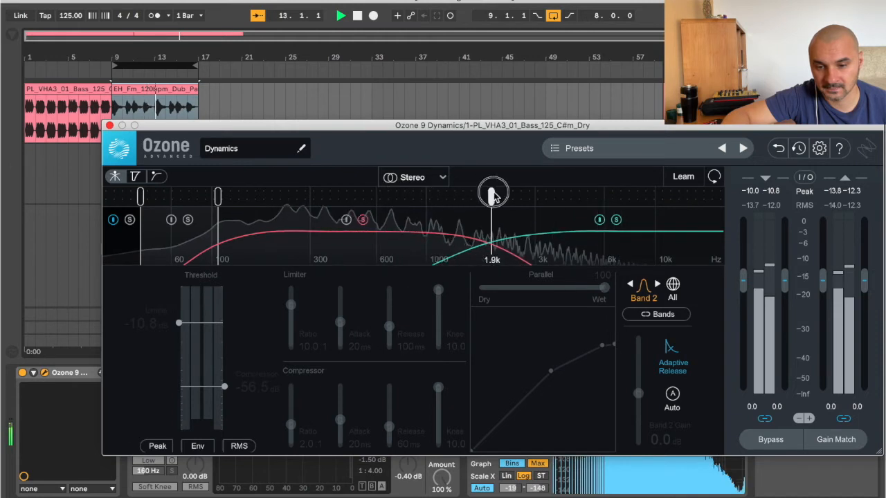
left_click_drag(524, 196, 526, 197)
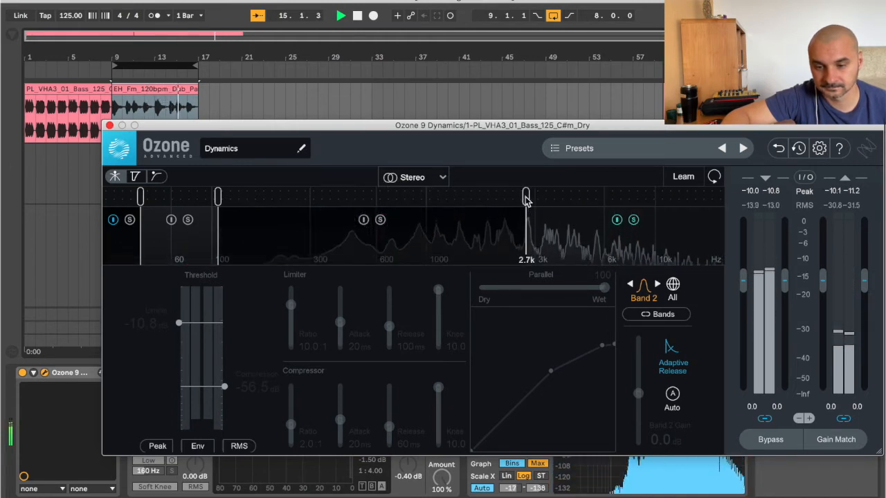
left_click_drag(426, 211, 426, 213)
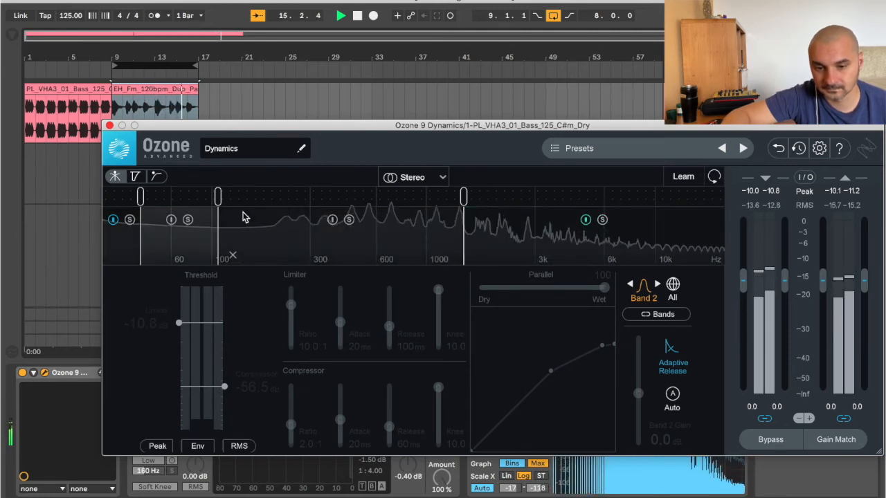
left_click_drag(217, 196, 248, 196)
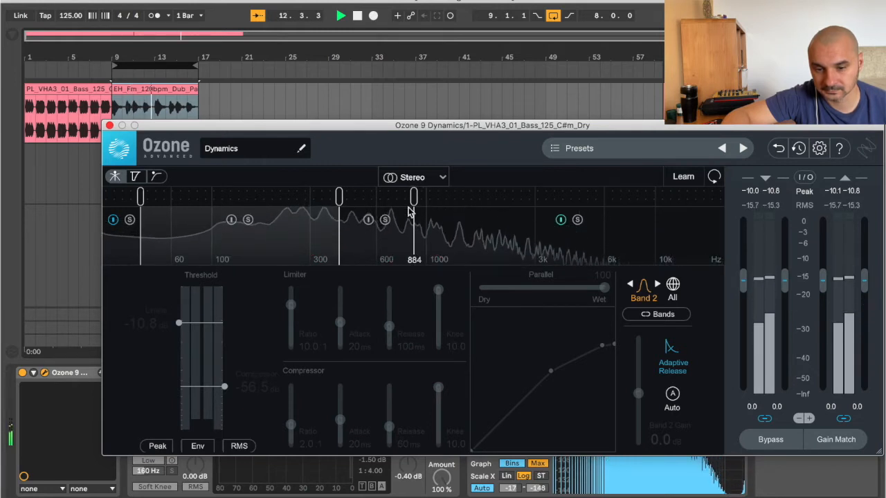
left_click(385, 219)
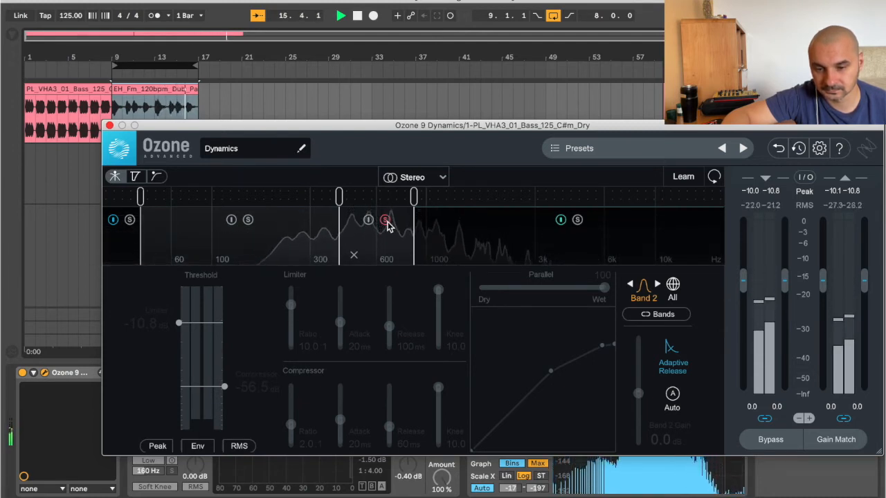
left_click(385, 220)
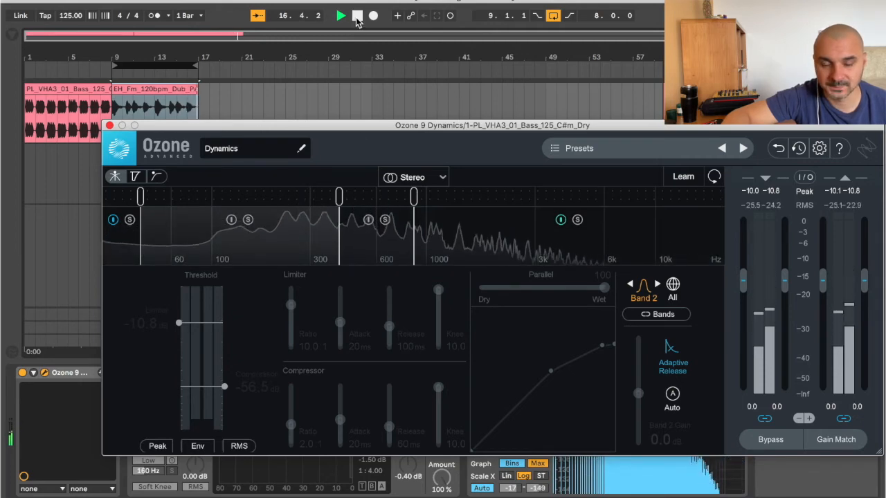
key("space")
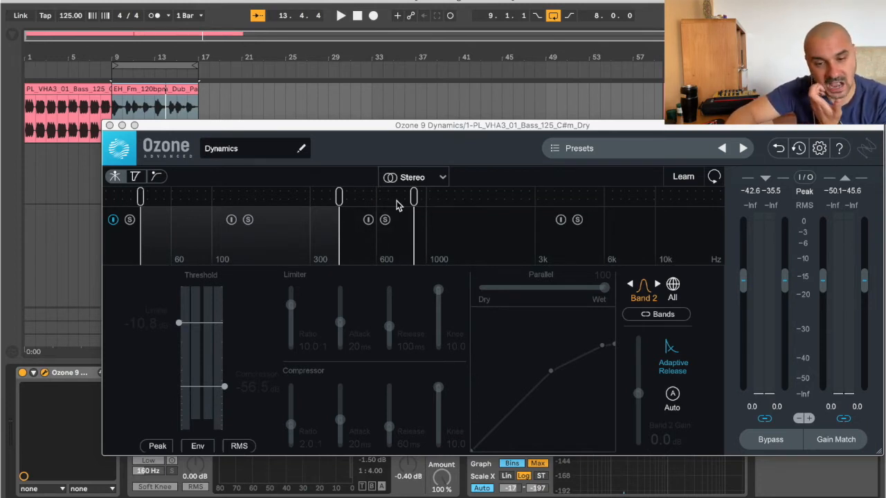
Step: Activate band 3, compare it with bypass, and set its compressor threshold to -24.5 dB and limiter threshold to -10.5 dB
left_click(369, 221)
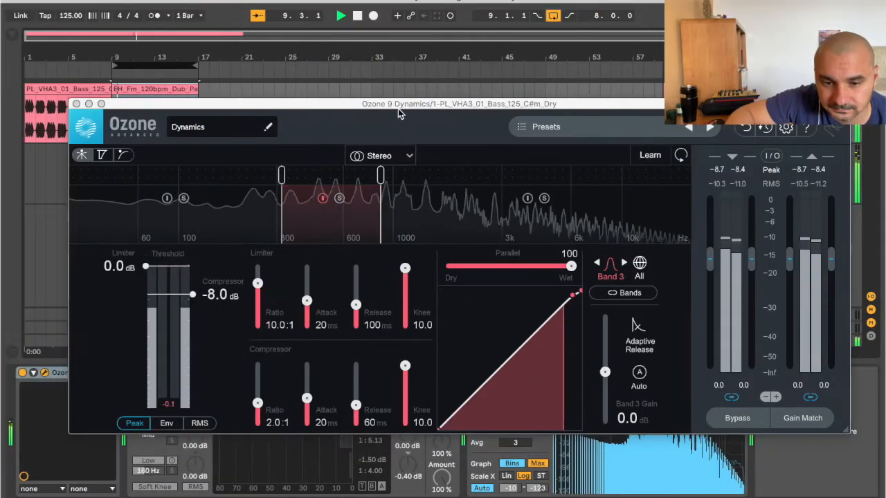
left_click(323, 199)
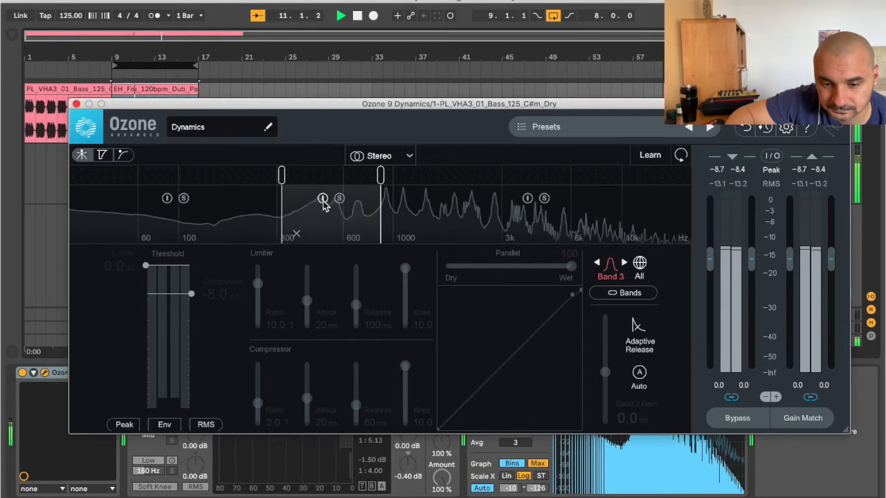
left_click(323, 199)
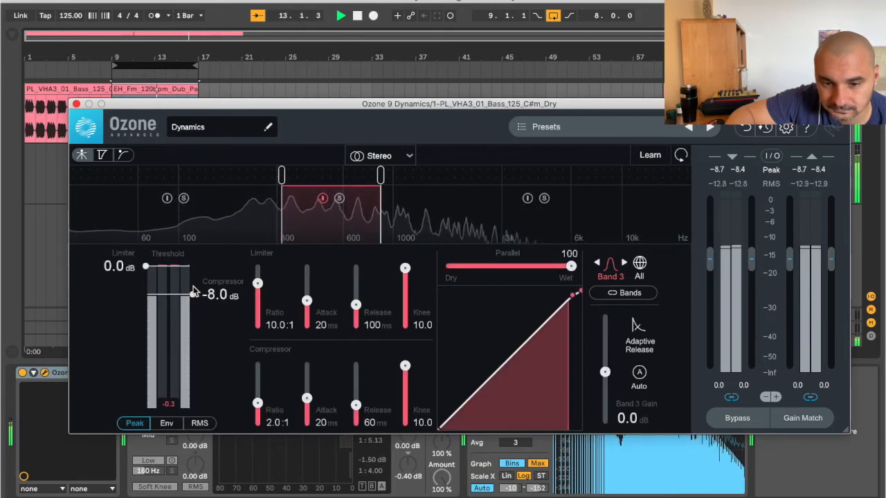
left_click_drag(189, 299, 190, 329)
left_click_drag(145, 266, 147, 302)
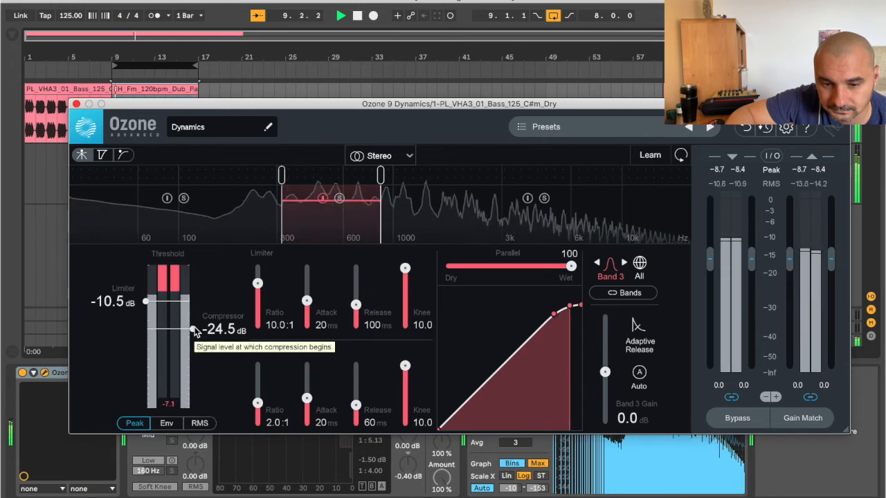
Step: Set band 3's compressor threshold to -46.0 dB, ratio to 12.2:1 and release to 0 ms, and its limiter threshold to -16.0 dB
left_click_drag(193, 330, 194, 355)
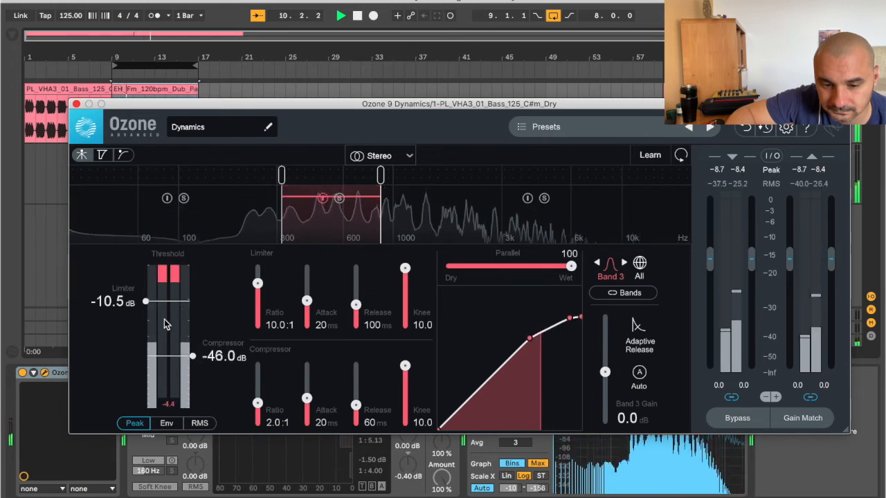
left_click_drag(145, 305, 145, 315)
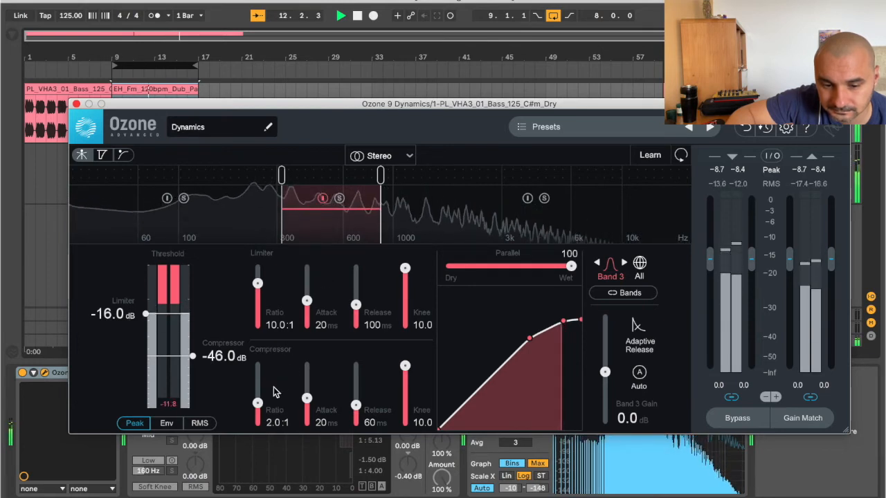
left_click_drag(257, 403, 257, 378)
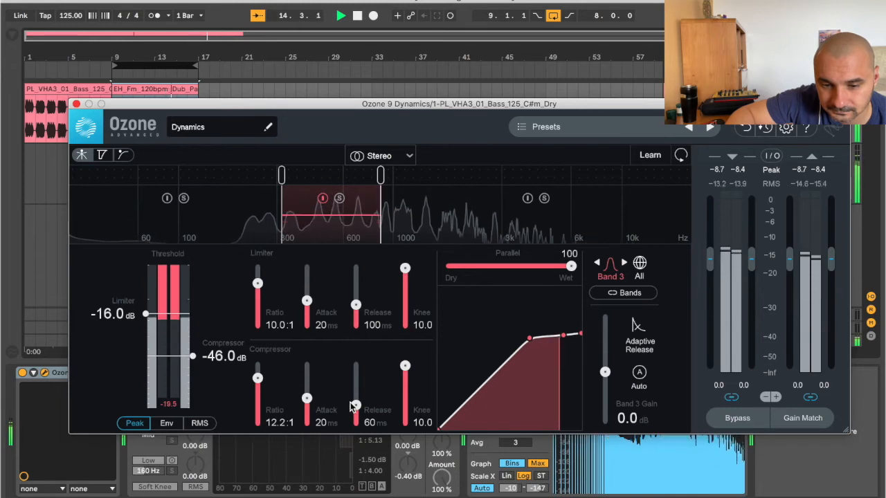
left_click_drag(355, 406, 355, 428)
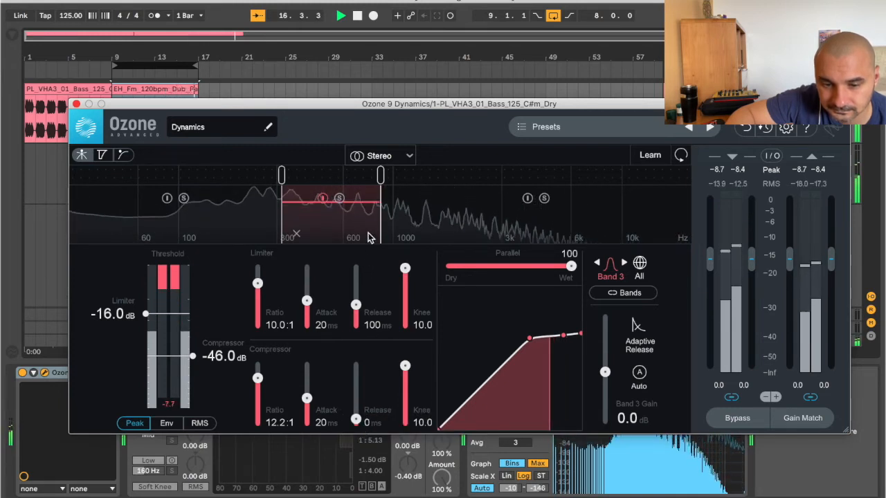
Step: Solo band 3 and set its limiter threshold to -5.0 dB and compressor threshold to -24.9 dB
left_click(340, 198)
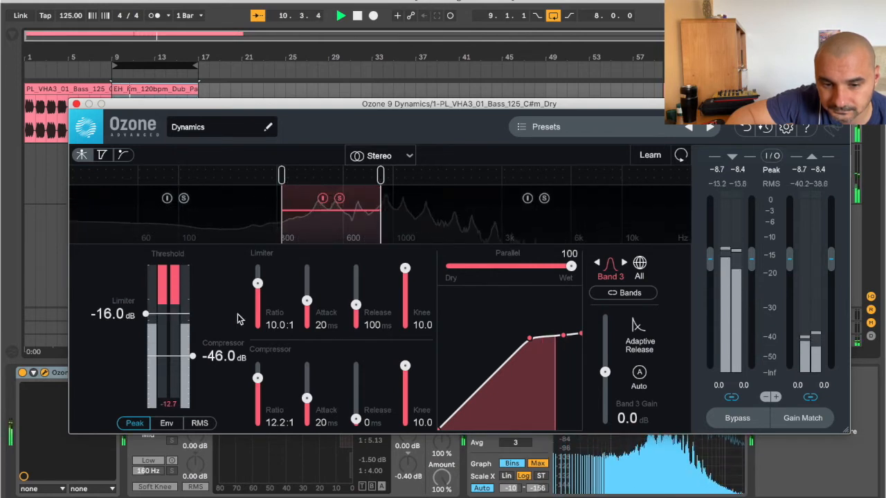
left_click_drag(146, 313, 145, 285)
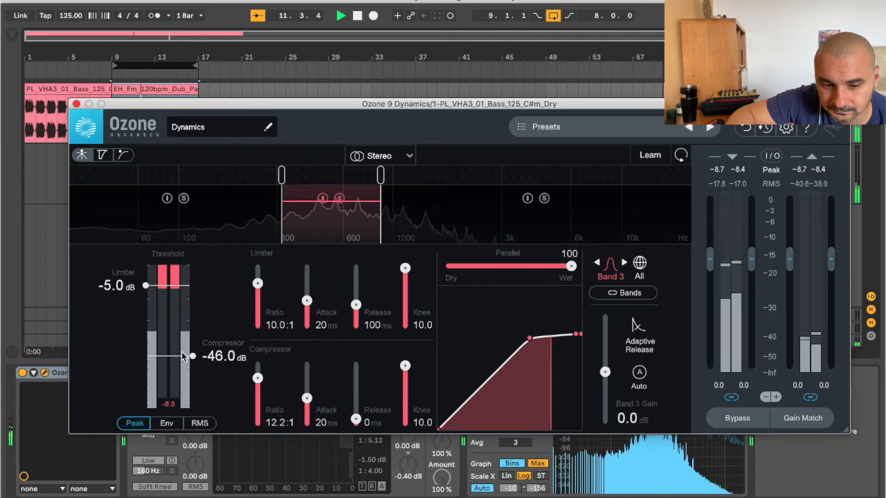
left_click_drag(192, 356, 192, 332)
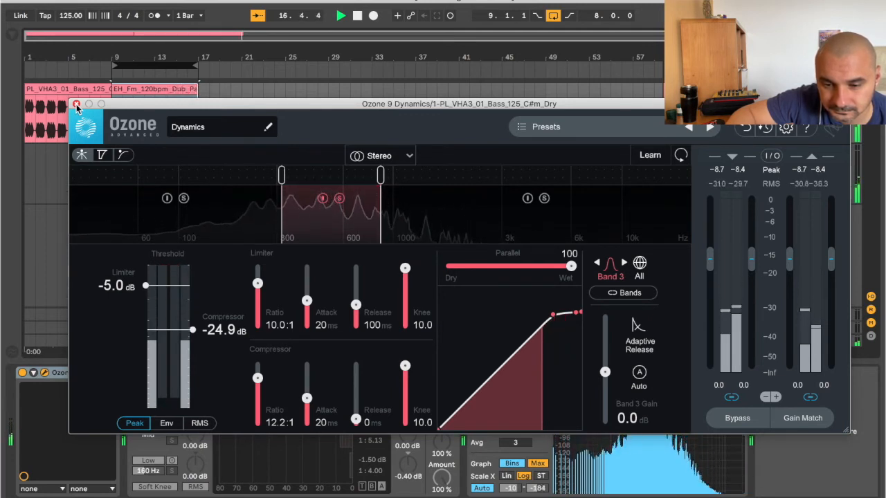
Step: Compare band 3 with bypass, set its limiter threshold to -11.9 dB, and stop playback
left_click(322, 200)
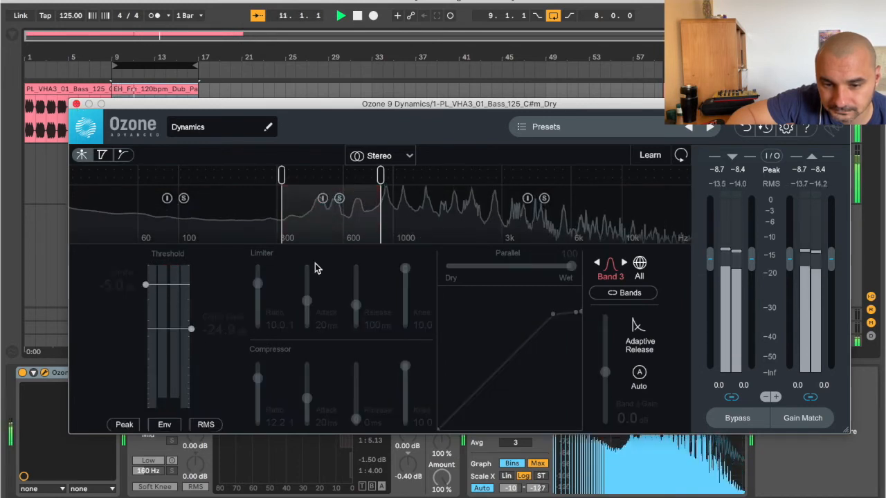
left_click(322, 199)
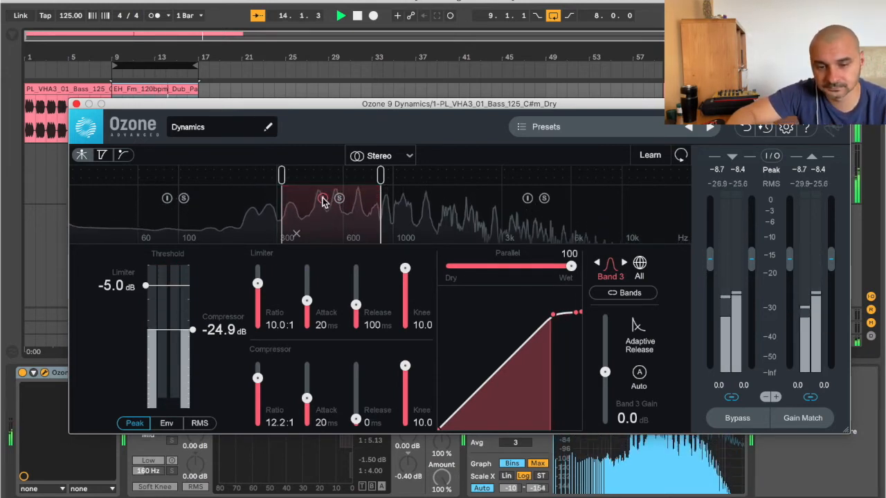
left_click_drag(147, 285, 147, 305)
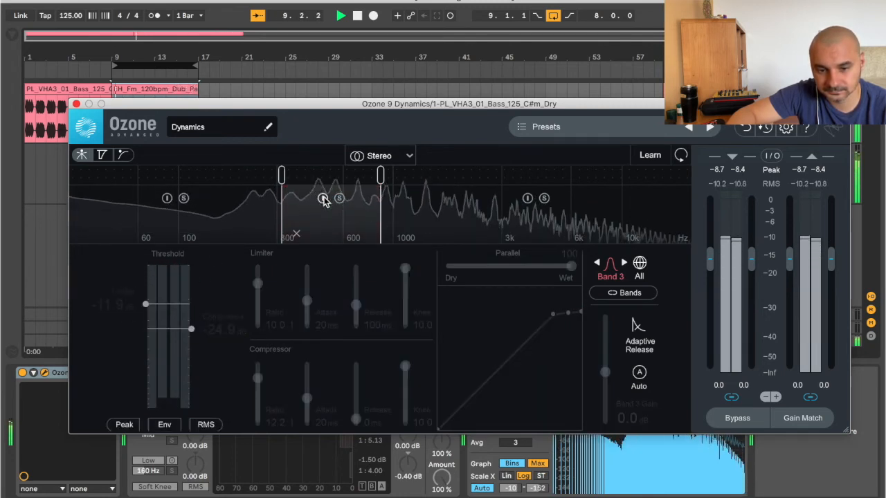
left_click(358, 15)
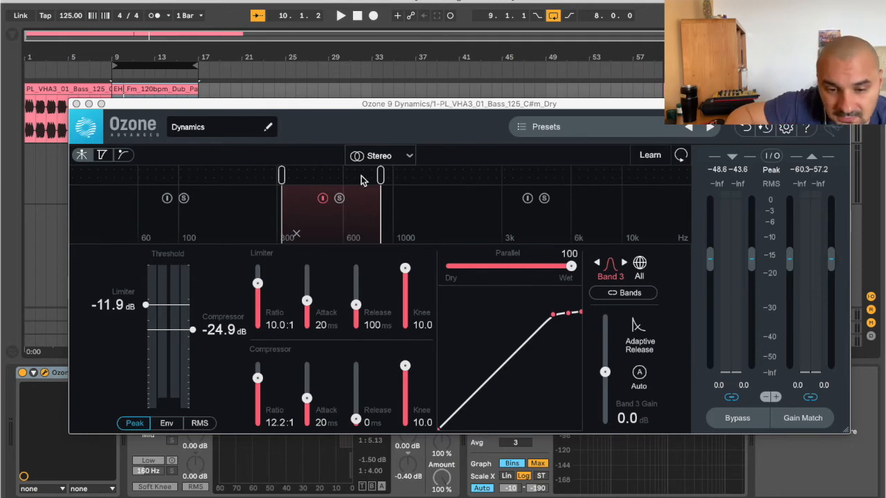
Step: Move the loop to the bass clip starting at bar 1, play it, and reactivate band 3
left_click(170, 108)
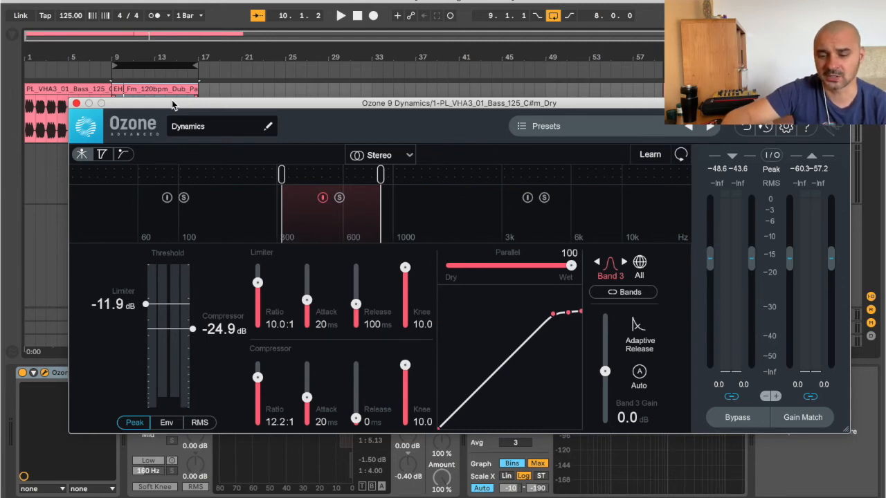
left_click(76, 105)
left_click(341, 17)
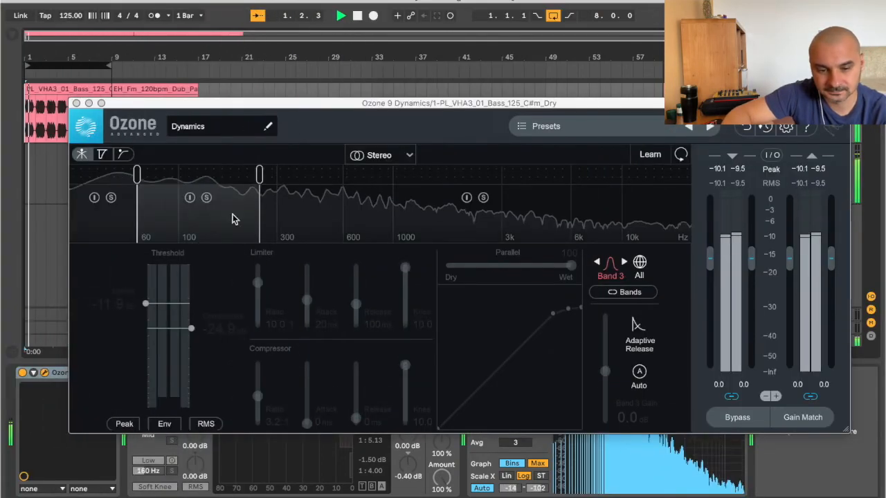
left_click(187, 202)
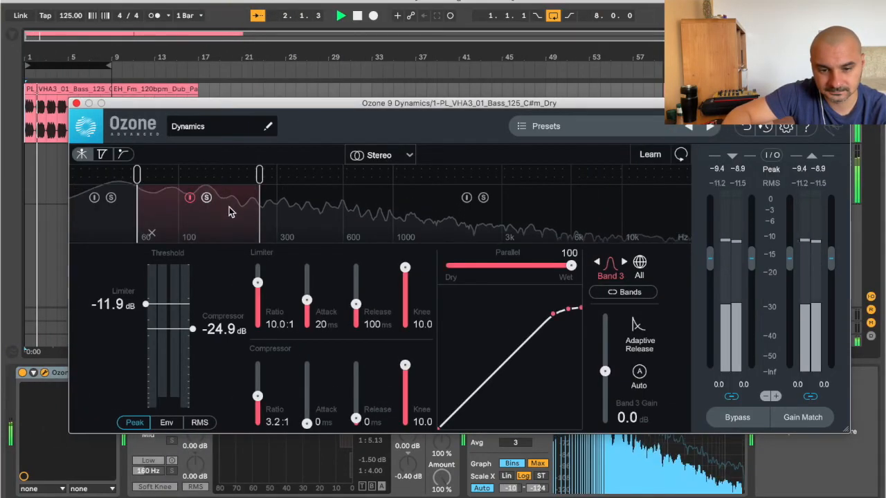
Step: Set band 3's compressor to 5000 ms release, 373 ms attack and 14.9:1 ratio, spanning about 120 to 300 Hz, and compare with bypass
left_click_drag(355, 419, 355, 356)
left_click_drag(307, 421, 307, 369)
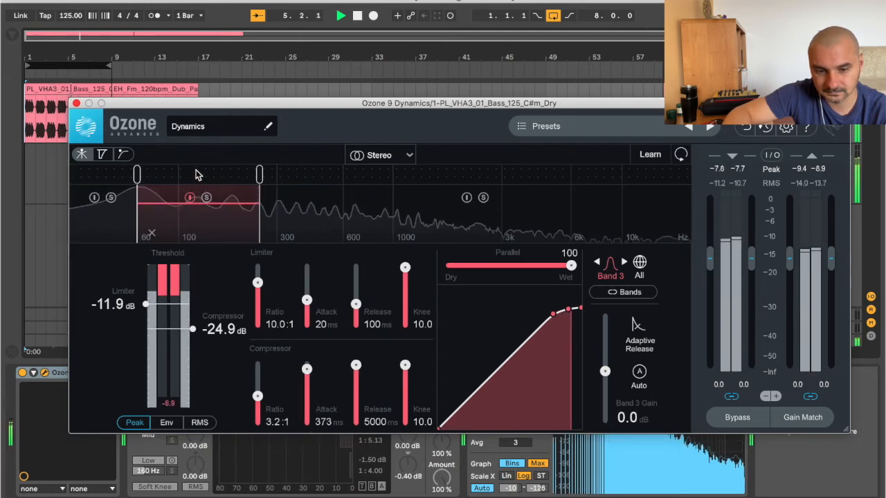
left_click_drag(138, 173, 138, 171)
left_click_drag(192, 174, 198, 175)
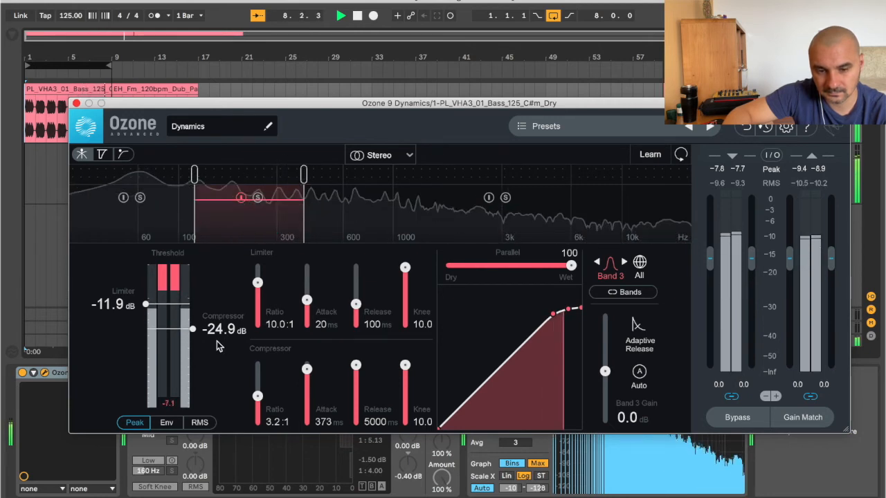
left_click_drag(257, 397, 258, 374)
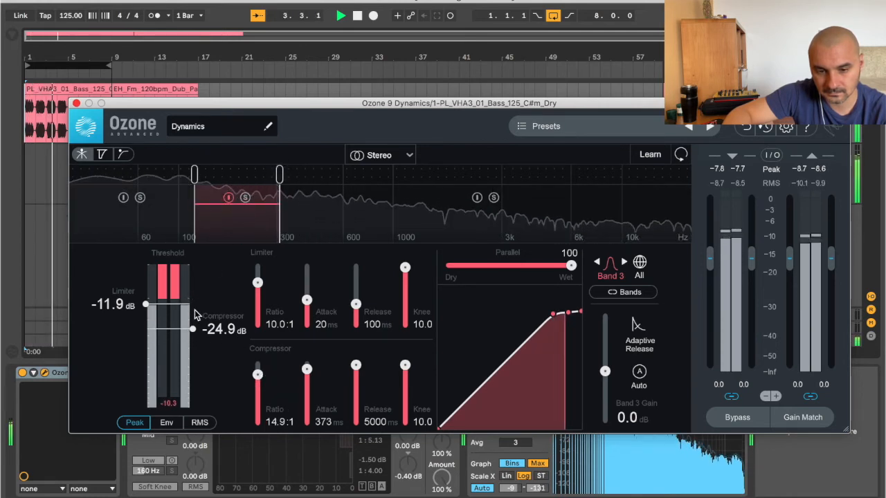
left_click(228, 198)
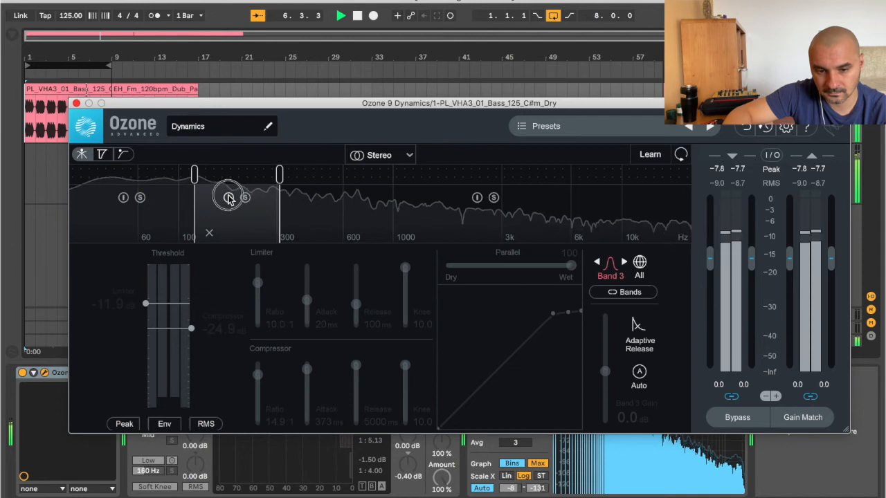
left_click(229, 198)
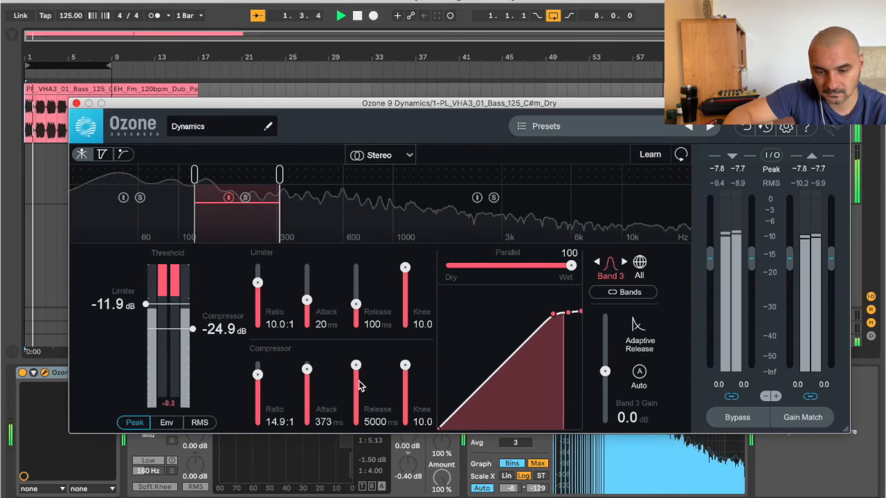
Step: Set band 3's compressor to 3367 ms release, 36 ms attack, 23.4:1 ratio and -28.2 dB threshold, and its limiter threshold to -7.5 dB
left_click_drag(354, 368, 307, 393)
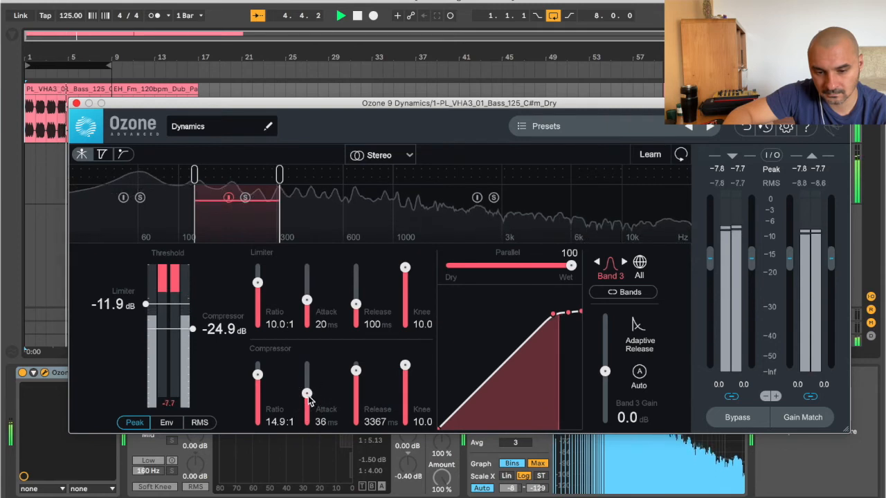
left_click_drag(258, 375, 259, 370)
left_click_drag(192, 330, 192, 355)
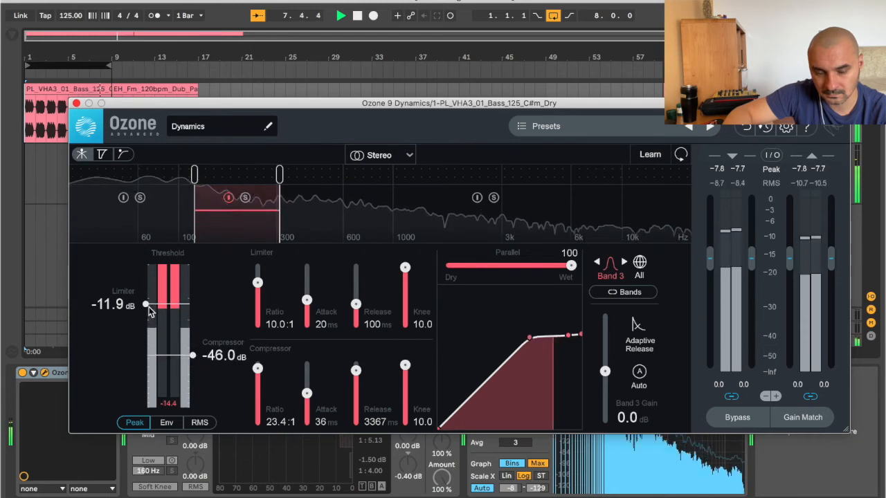
mouse_move(147, 307)
left_mouse_down()
mouse_move(147, 328)
mouse_move(145, 293)
left_mouse_up()
left_click_drag(190, 346, 192, 332)
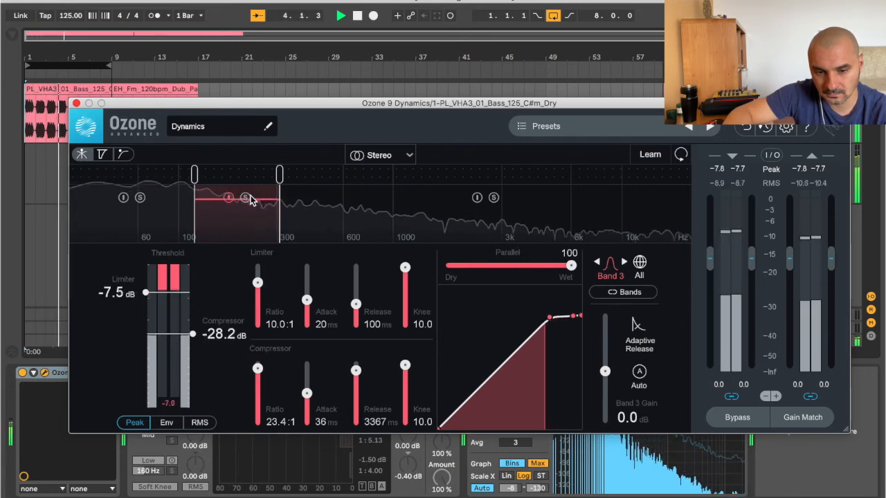
Step: Move band 3's crossovers up to about 320 Hz and 603 Hz
left_click_drag(195, 175, 223, 174)
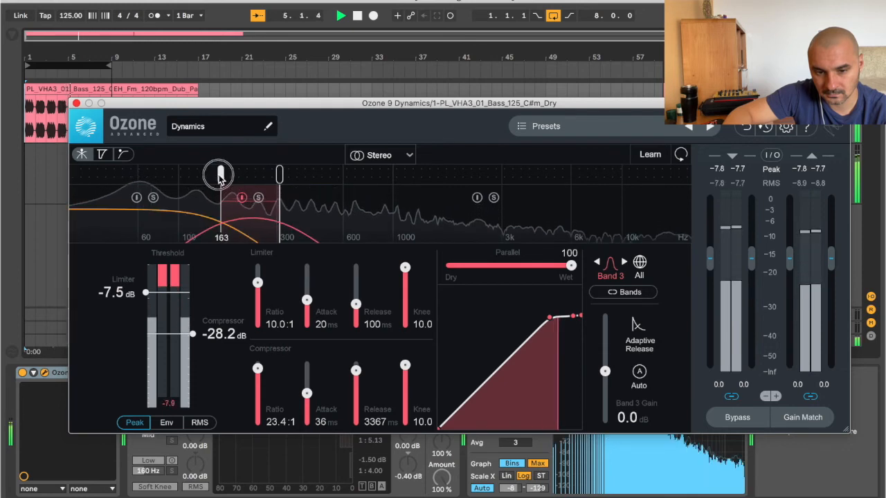
left_click_drag(277, 175, 342, 175)
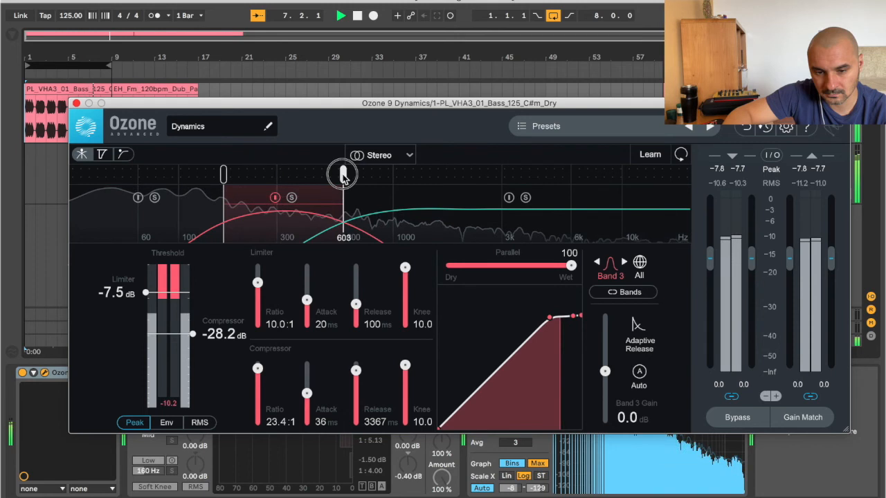
left_click_drag(224, 175, 286, 174)
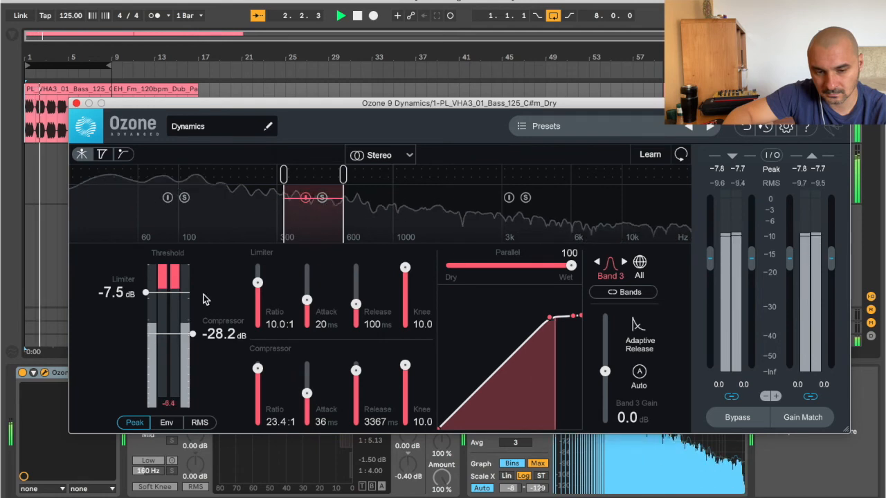
Step: Set band 3's limiter threshold to -3.2 dB and compressor threshold to -42.7 dB
left_click_drag(192, 335, 193, 339)
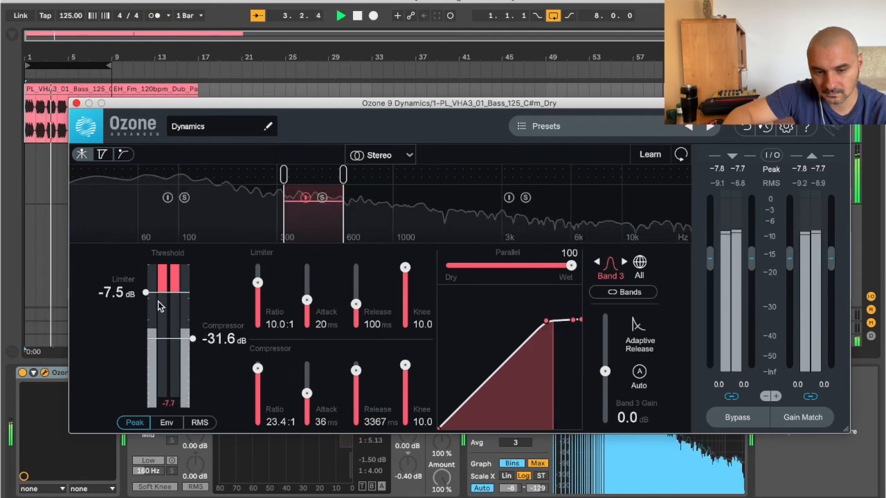
left_click_drag(151, 296, 146, 278)
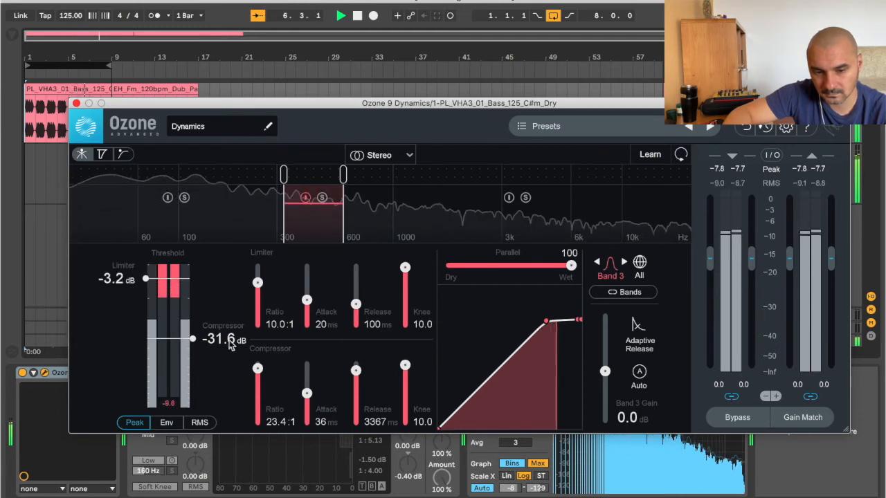
left_click_drag(194, 344, 191, 351)
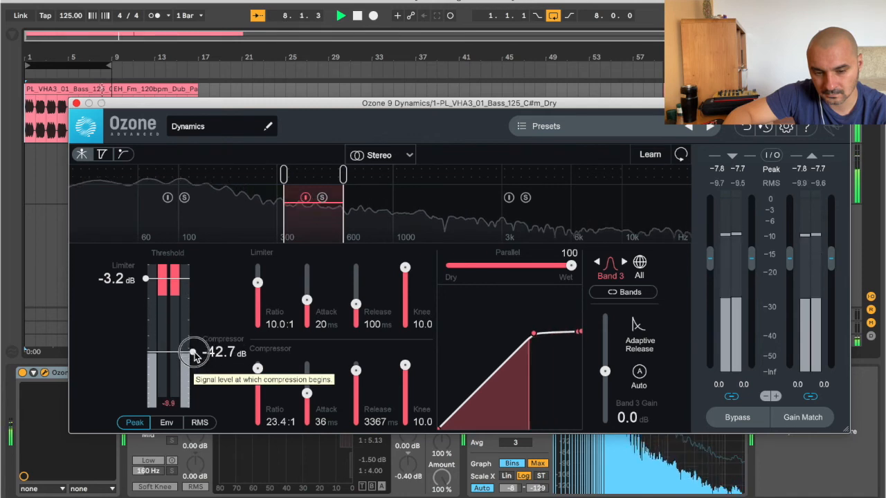
Step: Compare the bass loop with band 3 bypassed and active, and stop playback
left_click(306, 198)
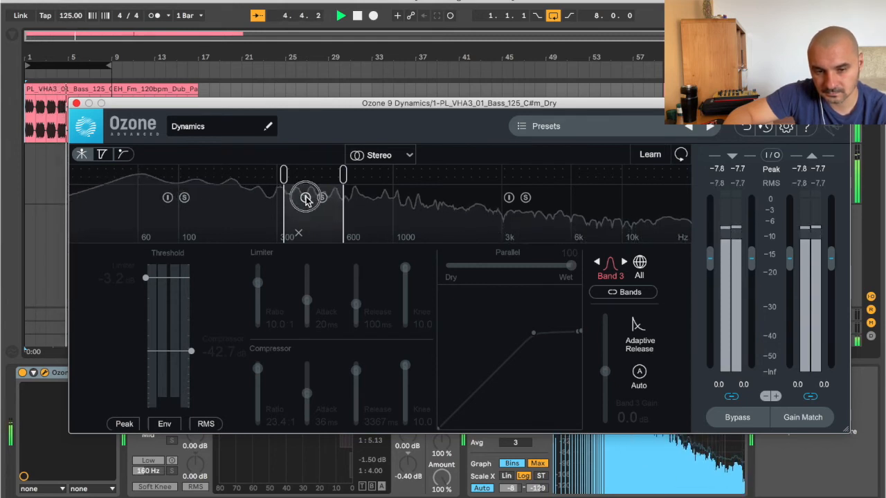
left_click(305, 199)
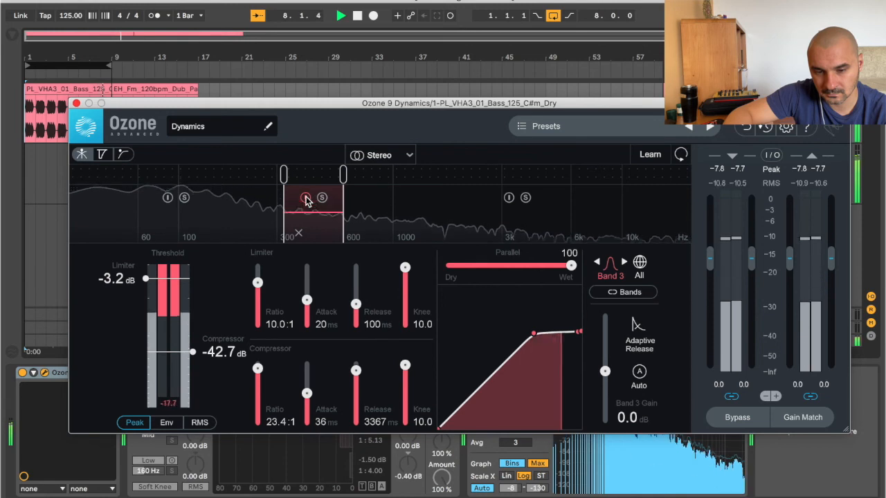
left_click(359, 16)
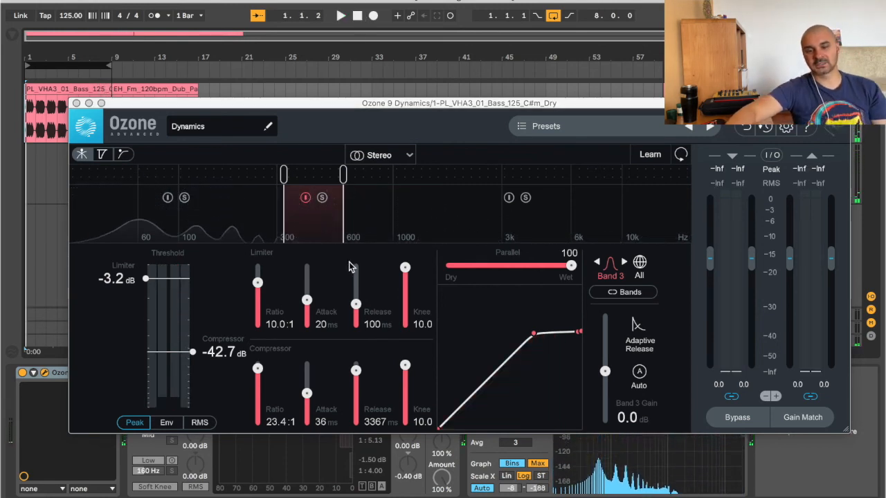